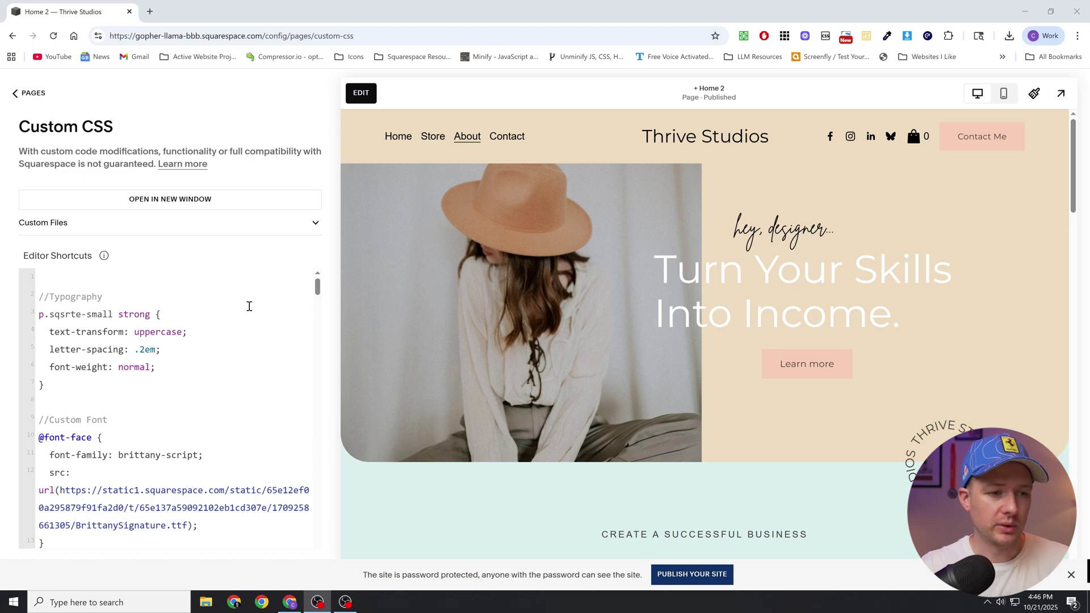
{"action": "scroll", "coordinate": [249, 306], "scroll_direction": "down", "scroll_amount": 3}
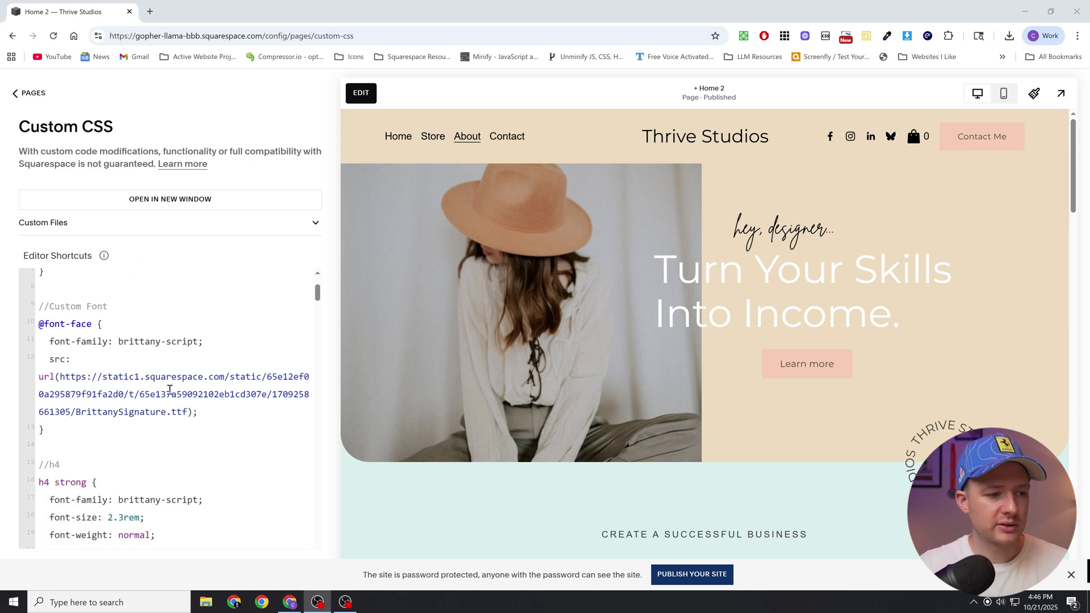
{"action": "left_click", "coordinate": [129, 223]}
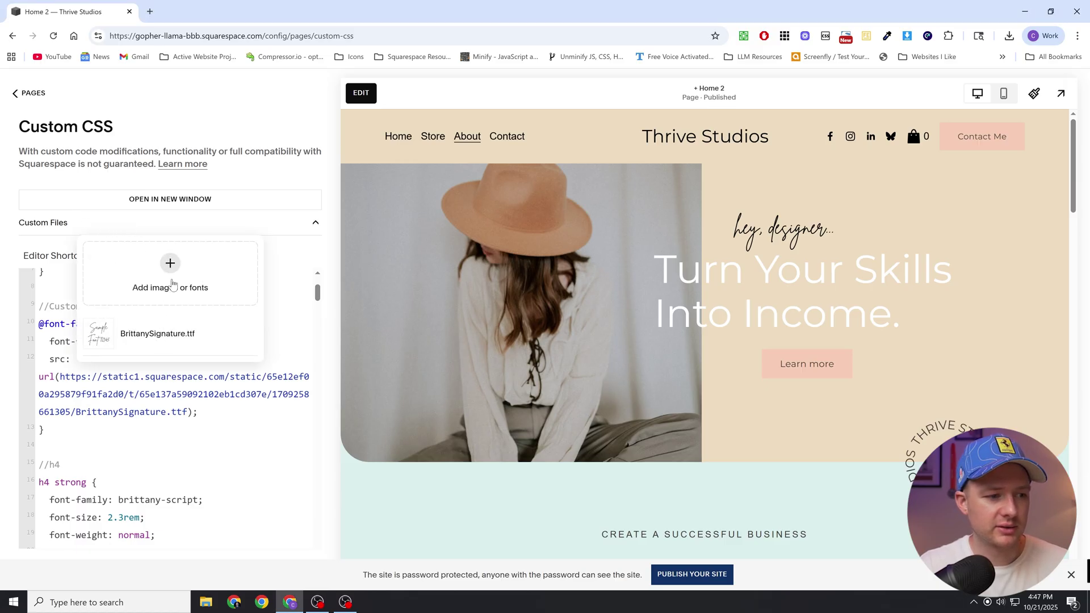
{"action": "left_click", "coordinate": [202, 419]}
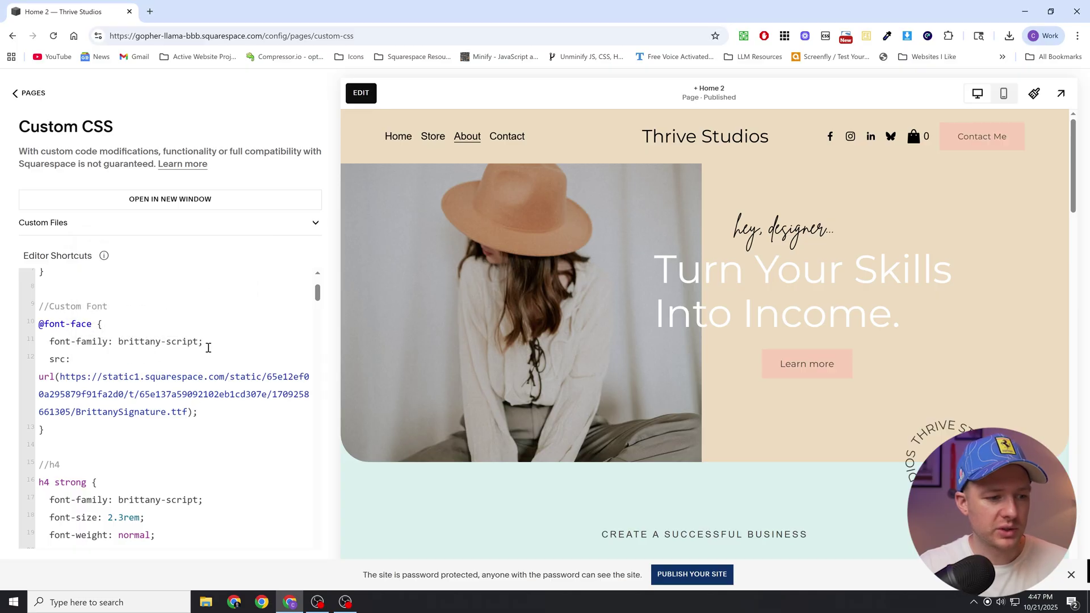
{"action": "left_click_drag", "start_coordinate": [209, 347], "coordinate": [50, 343]}
{"action": "left_click_drag", "start_coordinate": [196, 413], "coordinate": [54, 364]}
{"action": "left_click", "coordinate": [54, 361]}
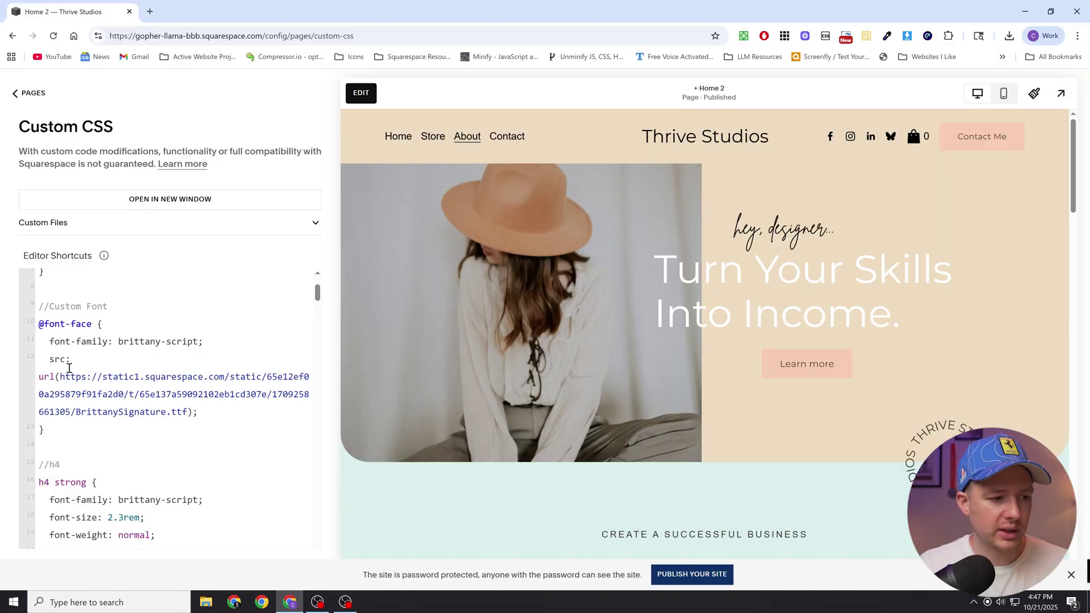
{"action": "scroll", "coordinate": [69, 368], "scroll_direction": "down", "scroll_amount": 2}
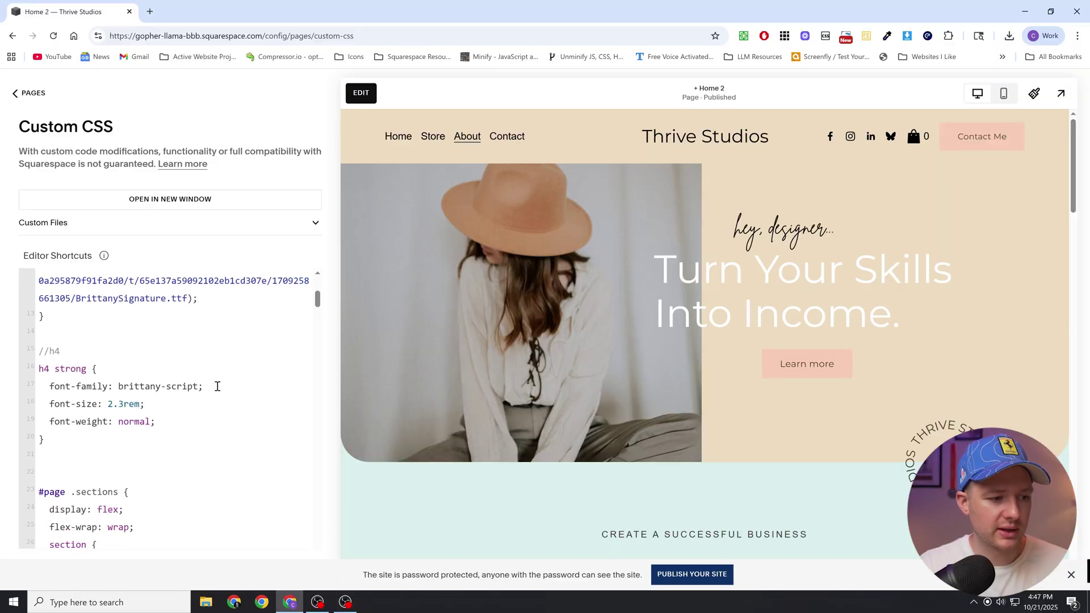
{"action": "left_click_drag", "start_coordinate": [218, 386], "coordinate": [50, 388]}
{"action": "left_click", "coordinate": [220, 387]}
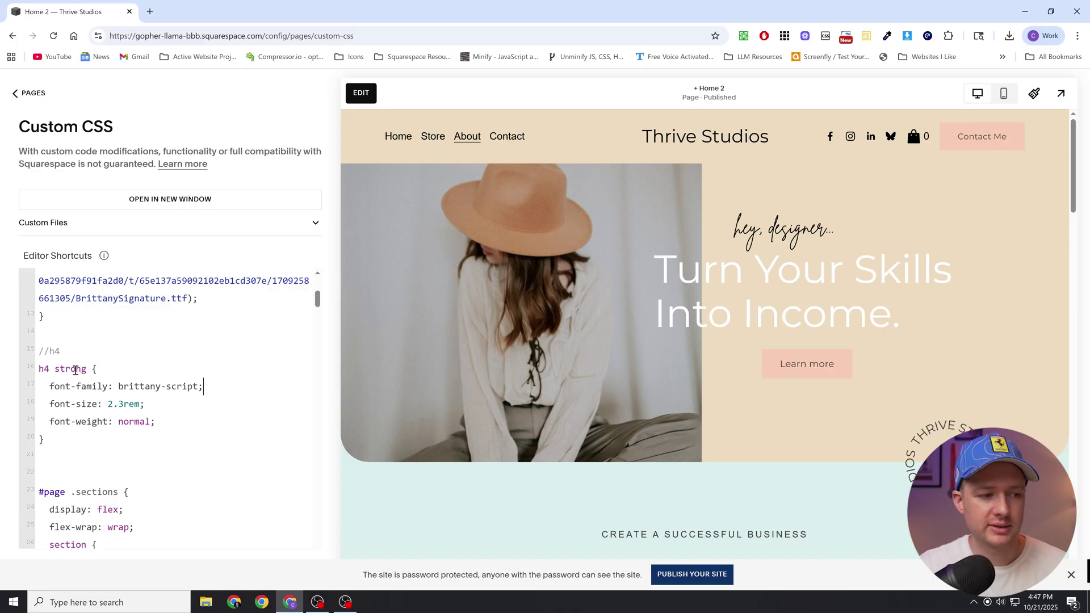
{"action": "left_click_drag", "start_coordinate": [847, 230], "coordinate": [737, 227]}
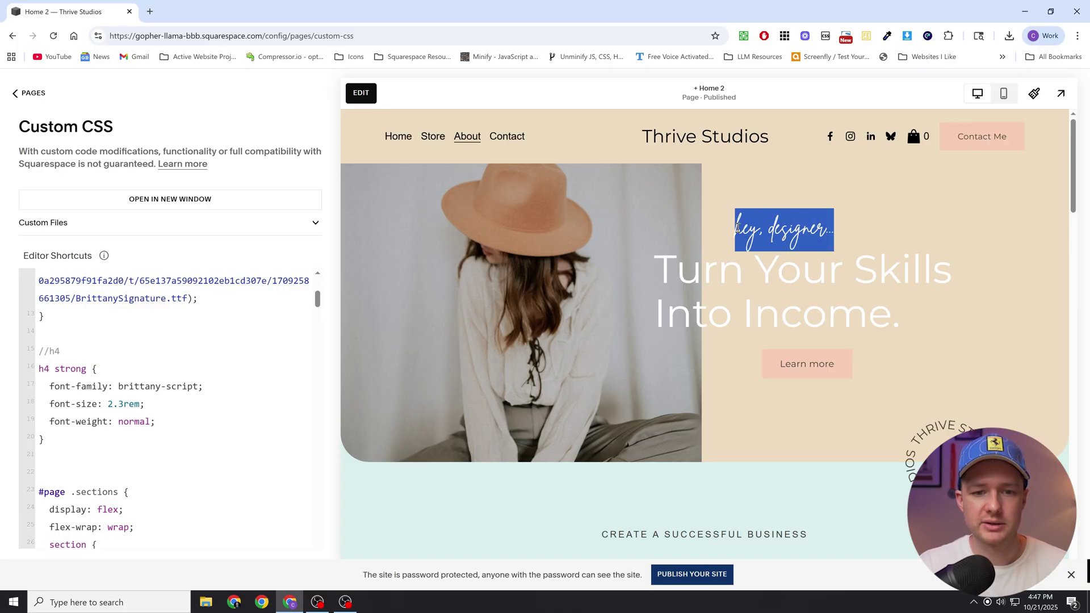
{"action": "left_click", "coordinate": [784, 230]}
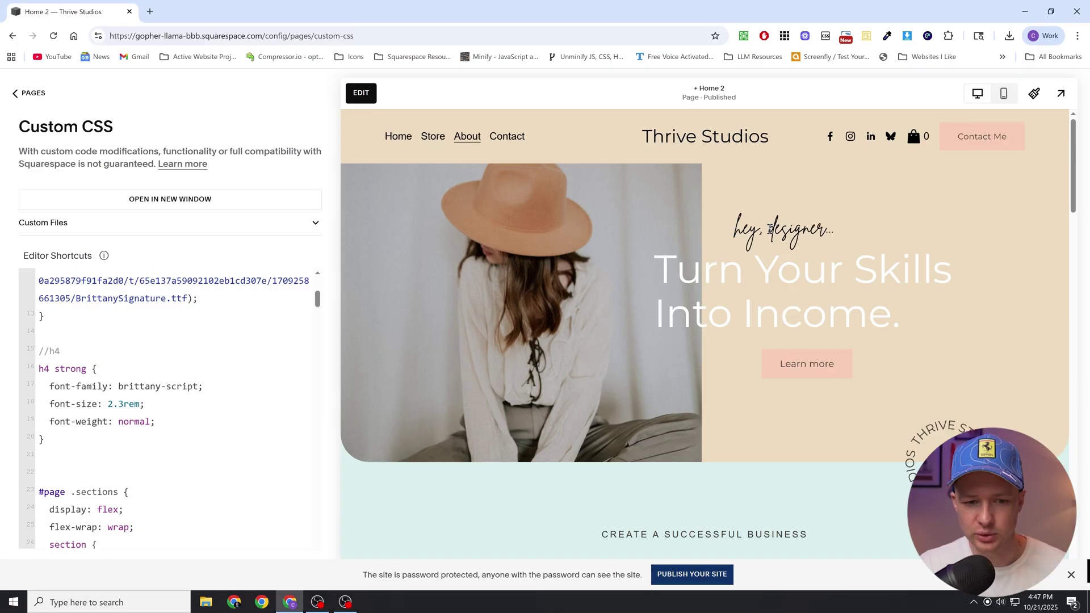
{"action": "scroll", "coordinate": [150, 380], "scroll_direction": "up", "scroll_amount": 2}
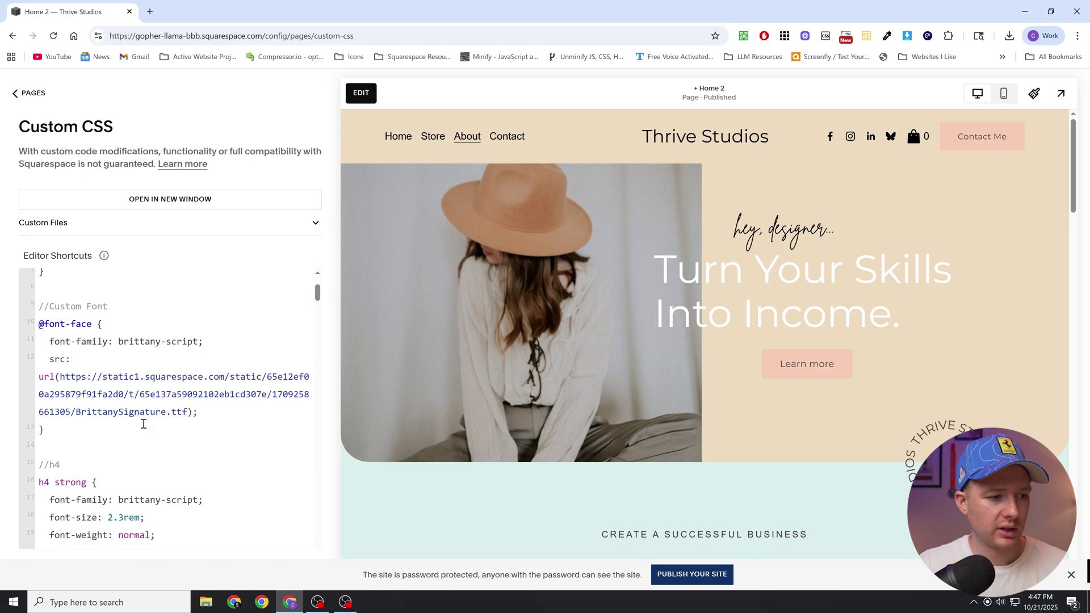
{"action": "scroll", "coordinate": [177, 362], "scroll_direction": "down", "scroll_amount": 1}
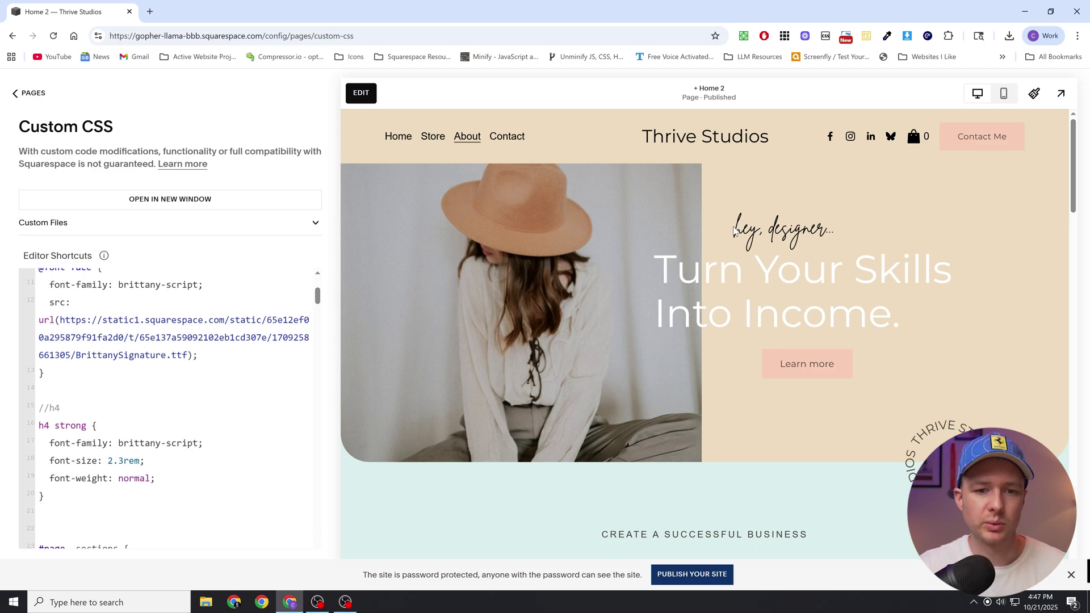
{"action": "left_click_drag", "start_coordinate": [733, 229], "coordinate": [832, 226]}
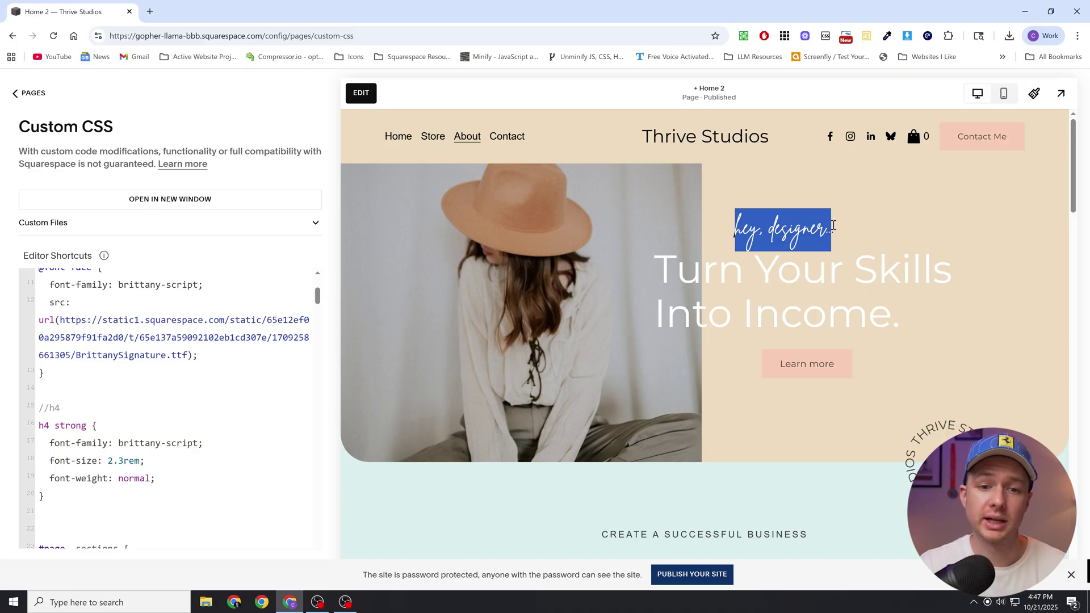
{"action": "left_click", "coordinate": [863, 226]}
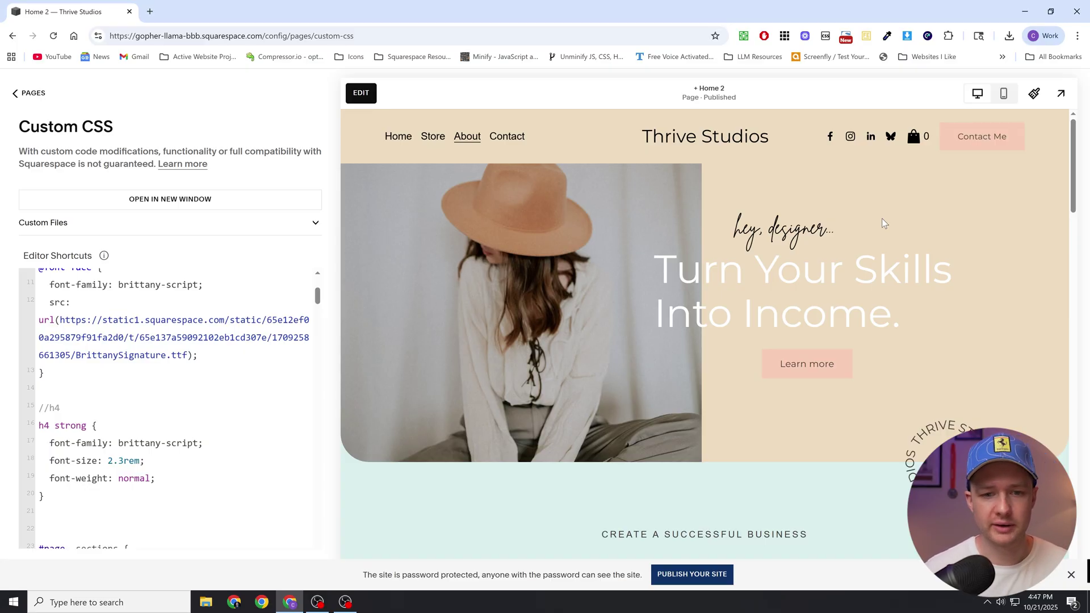
Upload BrittanySignature.ttf from Downloads as a custom font in the Headings font list
{"action": "left_click", "coordinate": [1034, 93]}
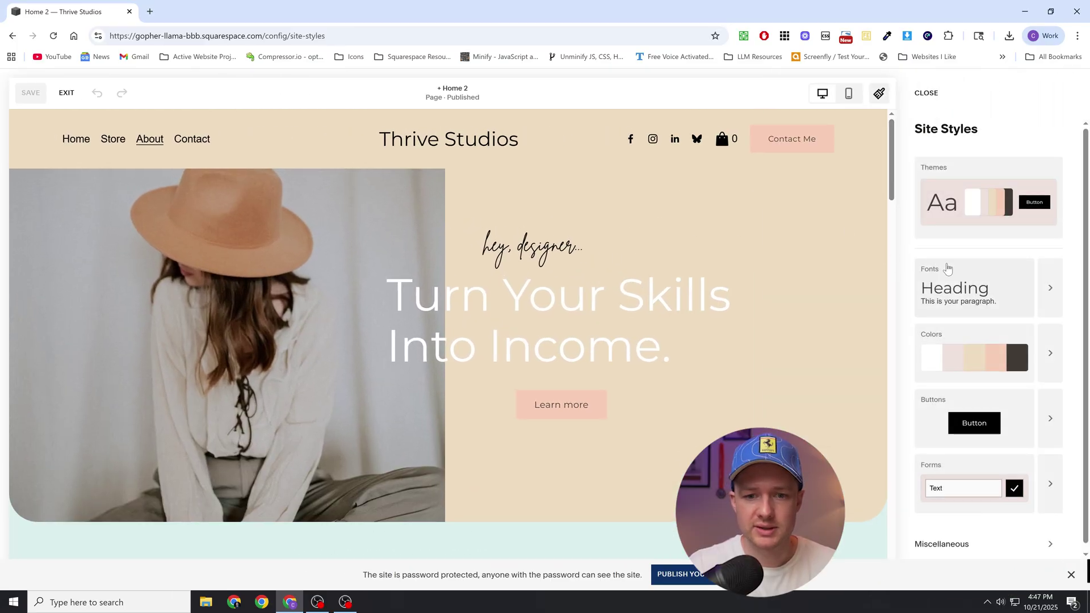
{"action": "left_click", "coordinate": [1043, 292]}
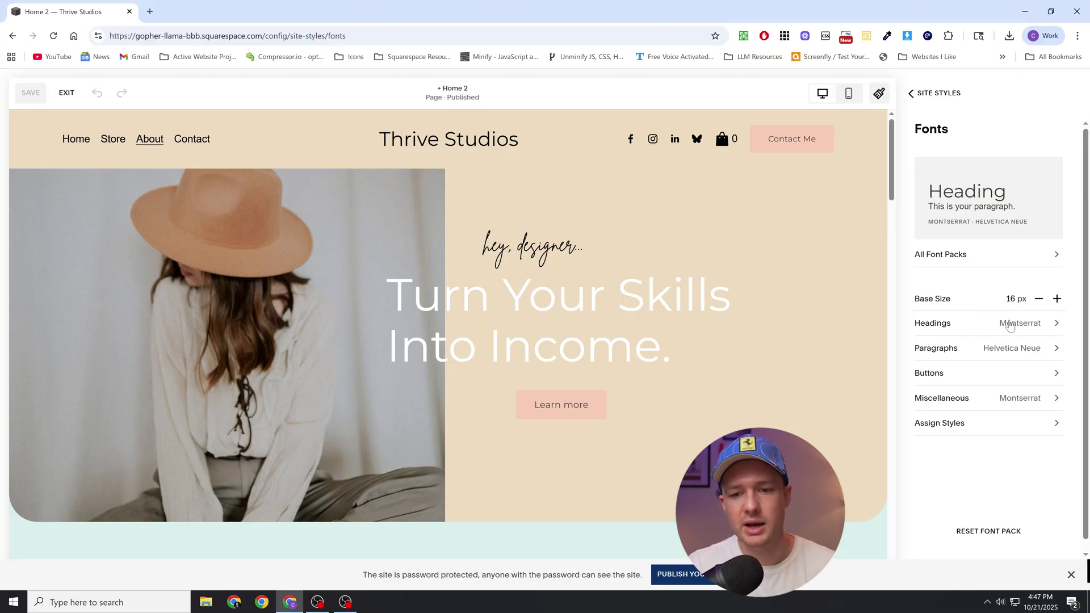
{"action": "left_click", "coordinate": [1008, 325]}
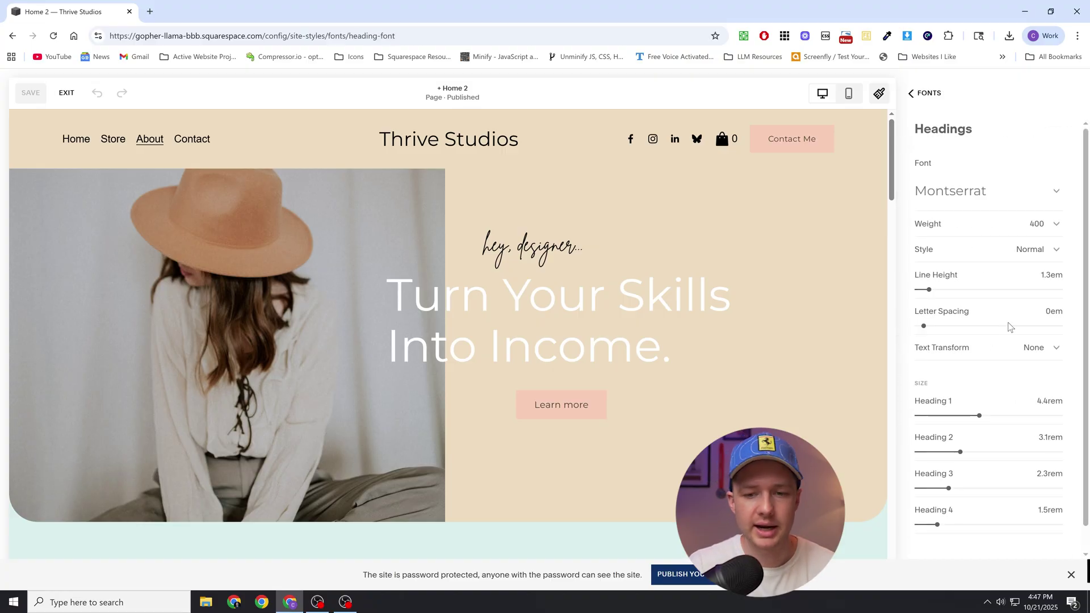
{"action": "left_click", "coordinate": [1053, 193]}
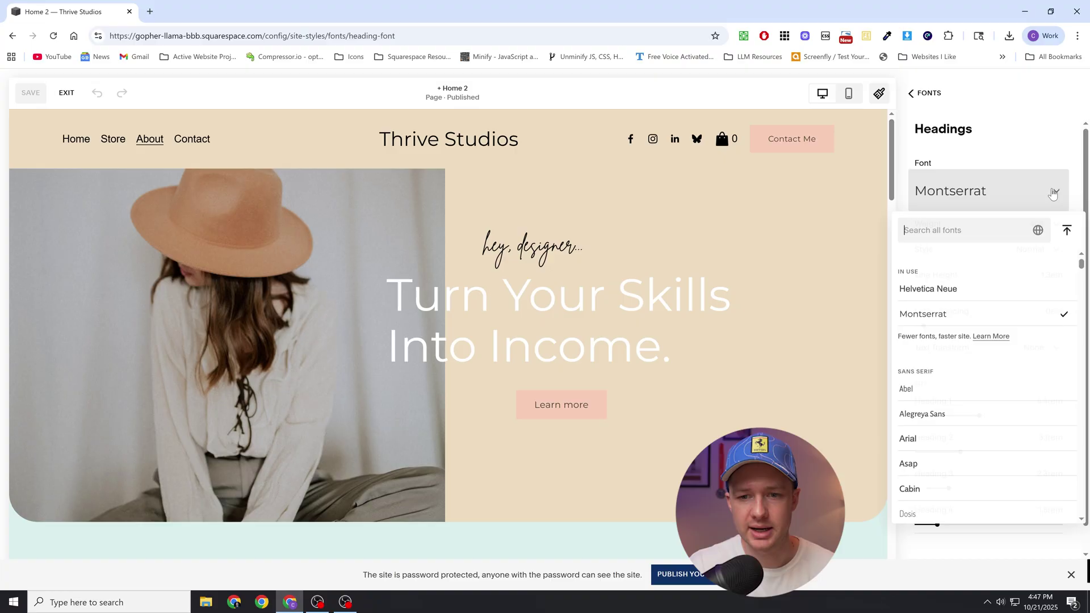
{"action": "left_click", "coordinate": [1066, 232]}
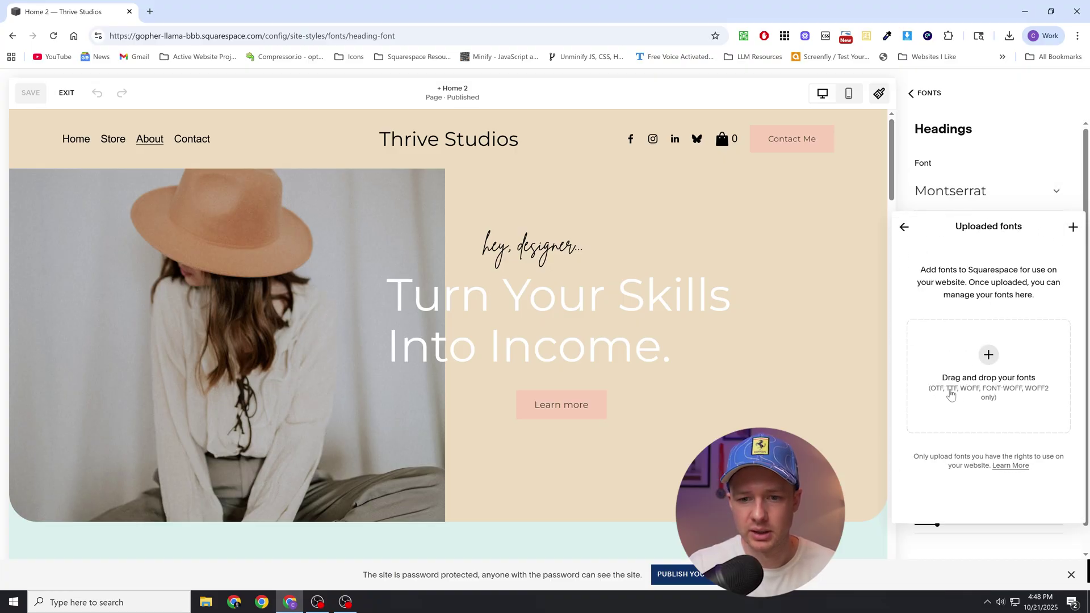
{"action": "left_click", "coordinate": [989, 376]}
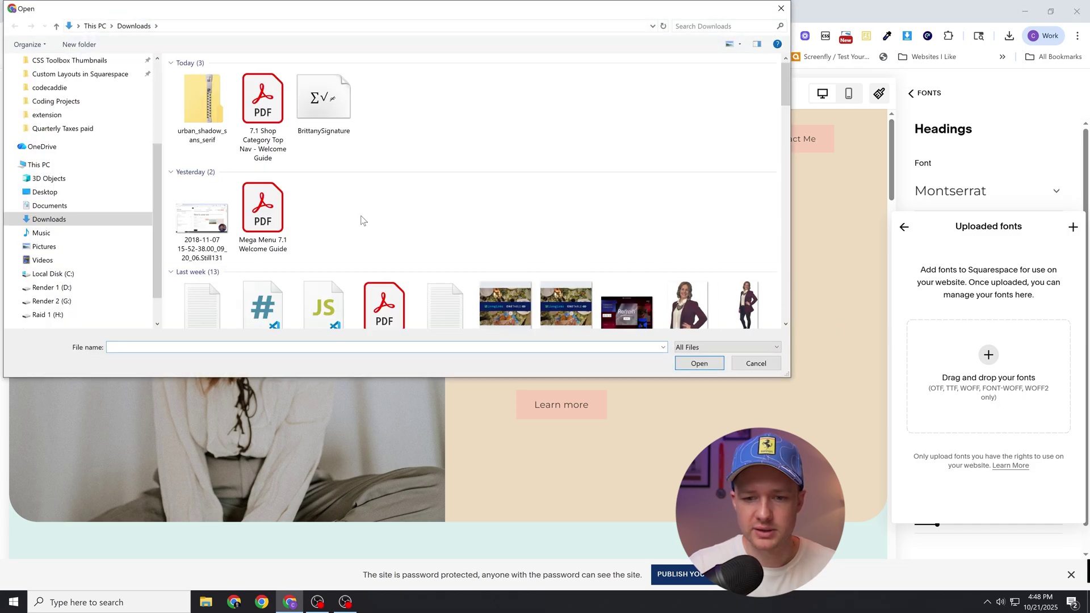
{"action": "left_click", "coordinate": [324, 102]}
{"action": "left_click", "coordinate": [701, 361]}
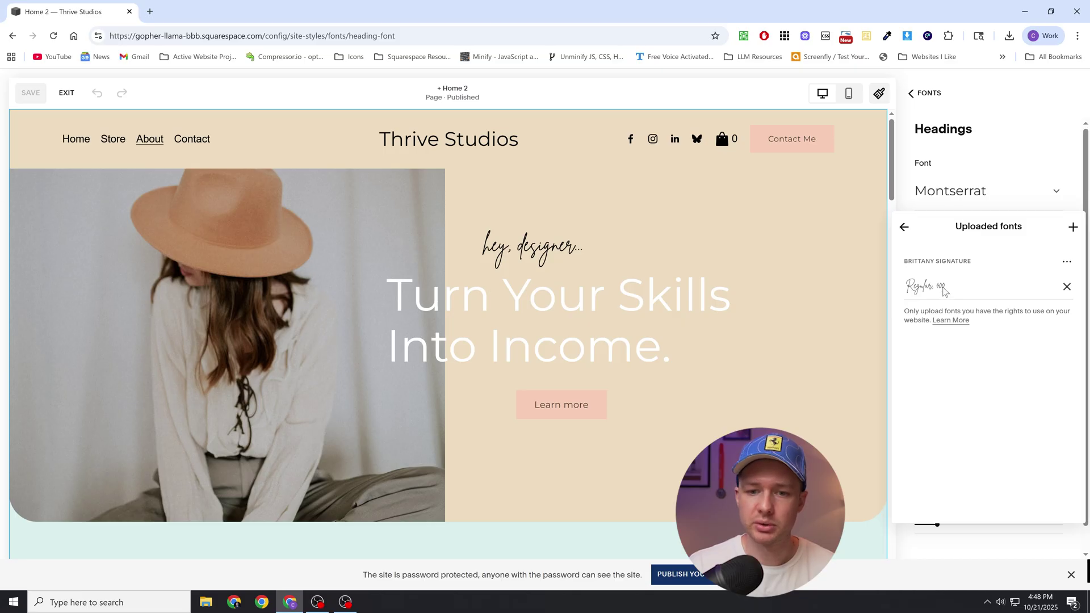
{"action": "left_click", "coordinate": [904, 227]}
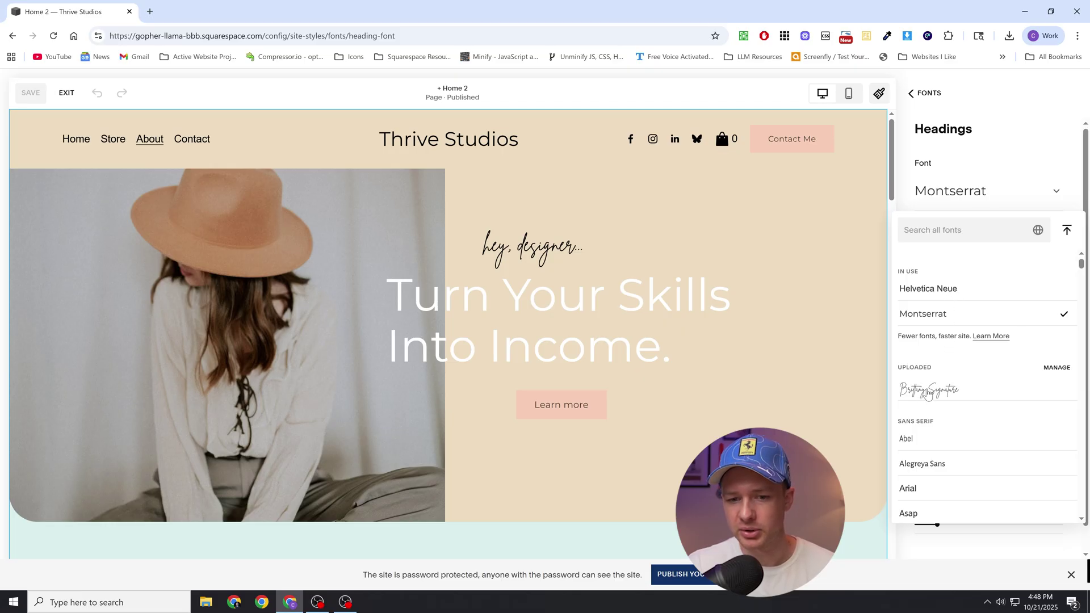
Set the Headings font to Brittany Signature, then check the Paragraph font settings
{"action": "left_click", "coordinate": [928, 391]}
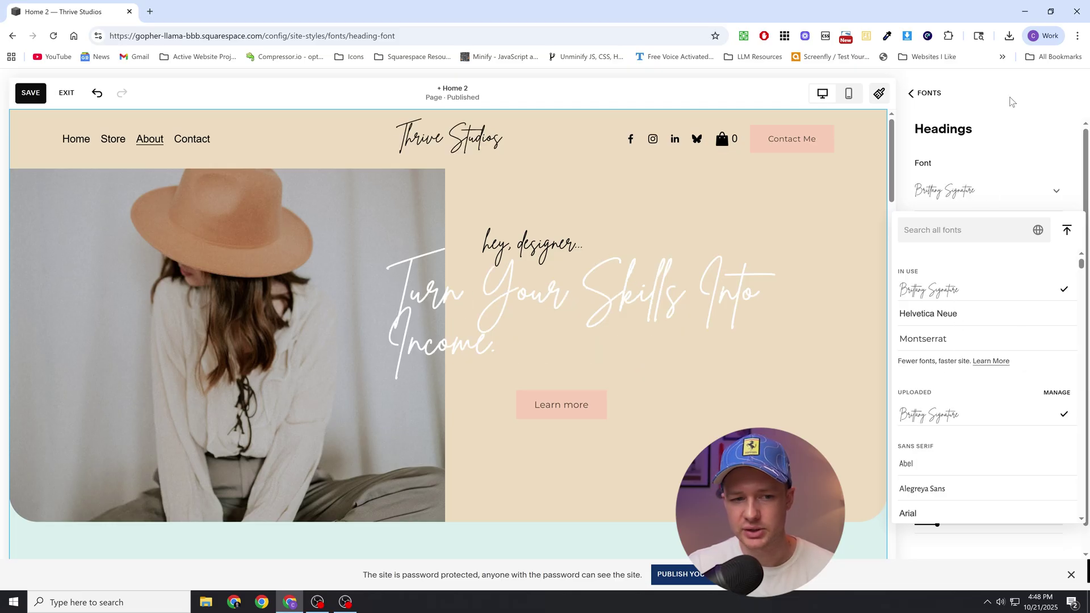
{"action": "left_click", "coordinate": [1012, 95]}
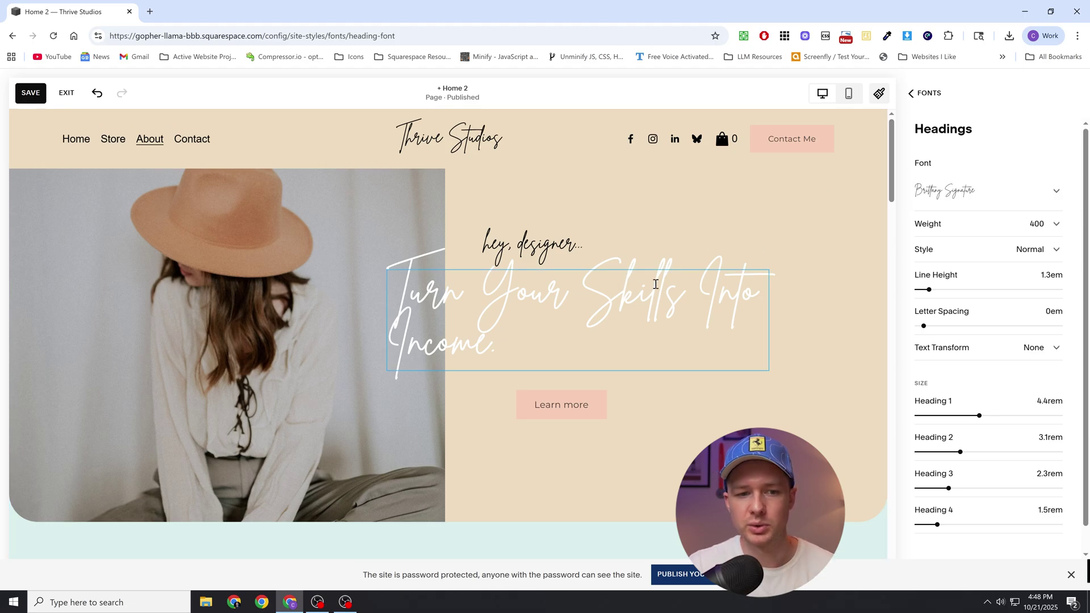
{"action": "left_click", "coordinate": [925, 93]}
{"action": "left_click", "coordinate": [1005, 348]}
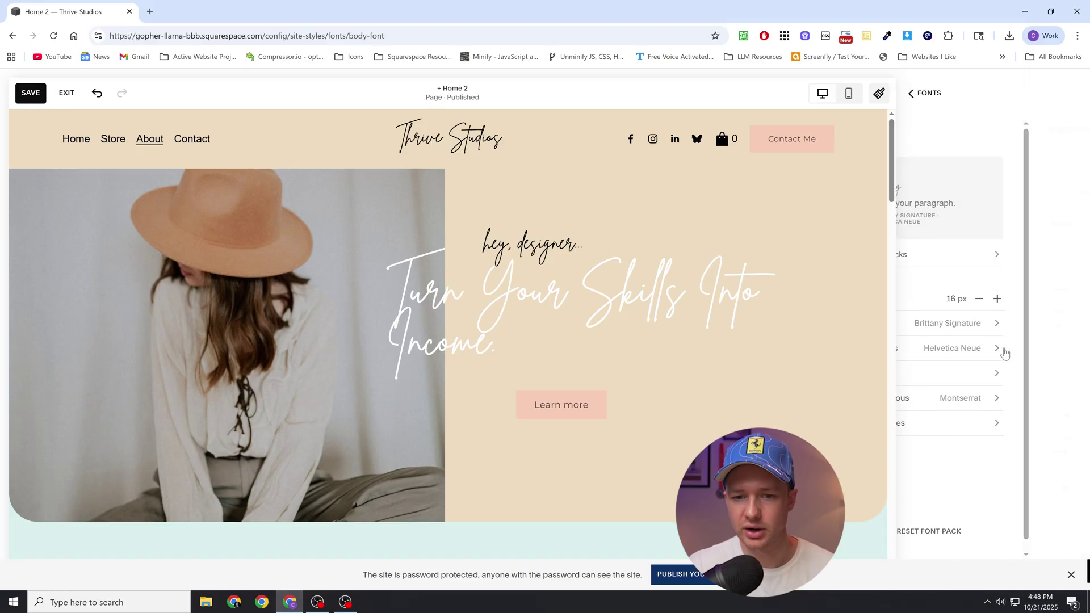
{"action": "left_click", "coordinate": [925, 94]}
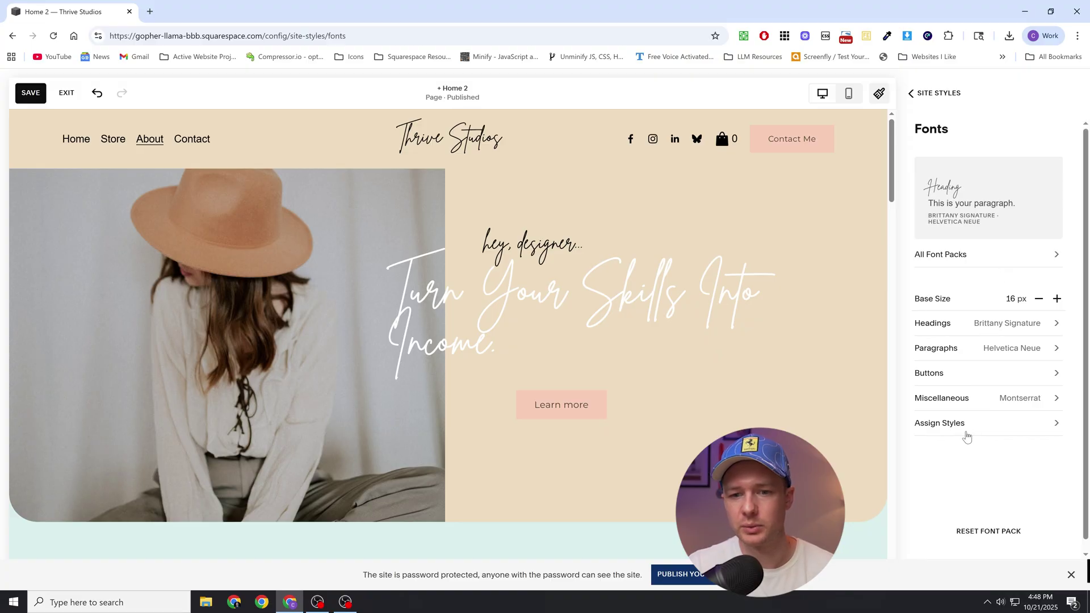
Assign the Heading style to the Site Navigation
{"action": "left_click", "coordinate": [968, 425]}
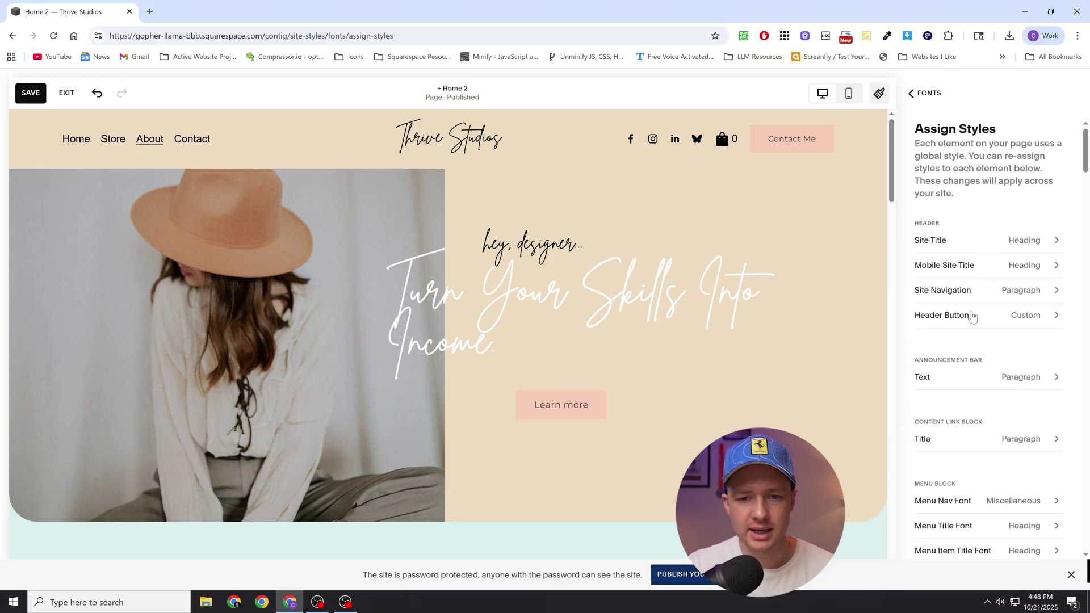
{"action": "left_click", "coordinate": [1015, 296]}
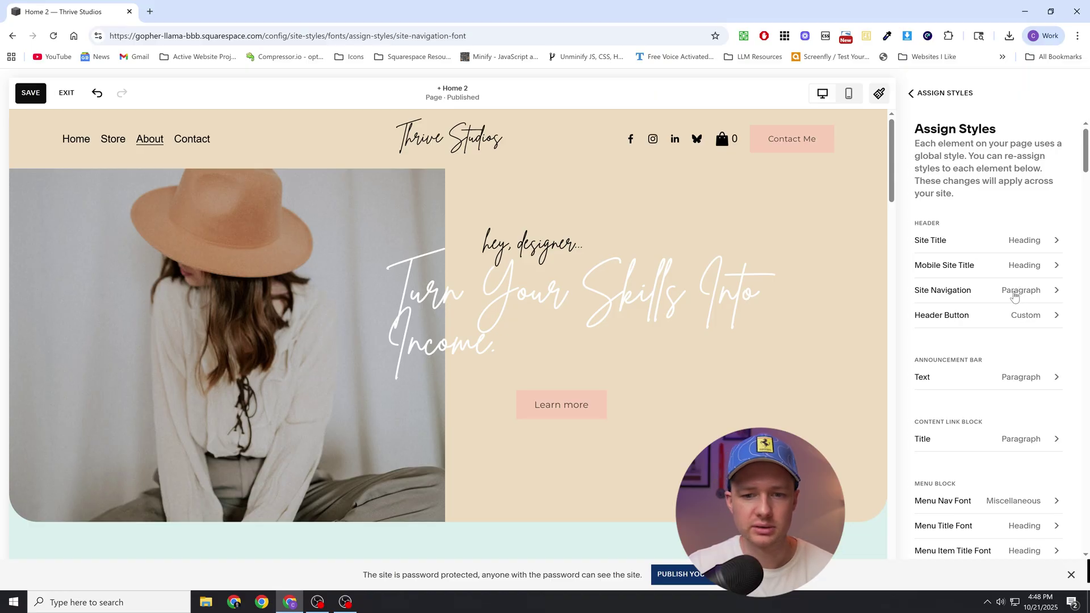
{"action": "left_click", "coordinate": [1013, 182]}
{"action": "left_click", "coordinate": [994, 204]}
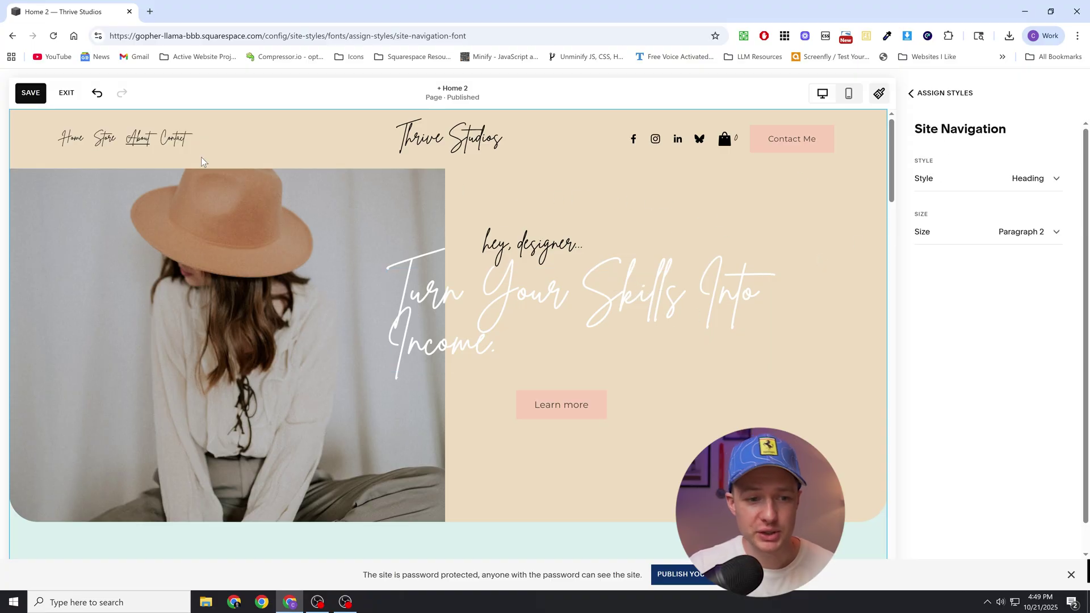
Save the font changes, exit the editor, and review the Brittany Signature headings in the preview
{"action": "left_click", "coordinate": [31, 96]}
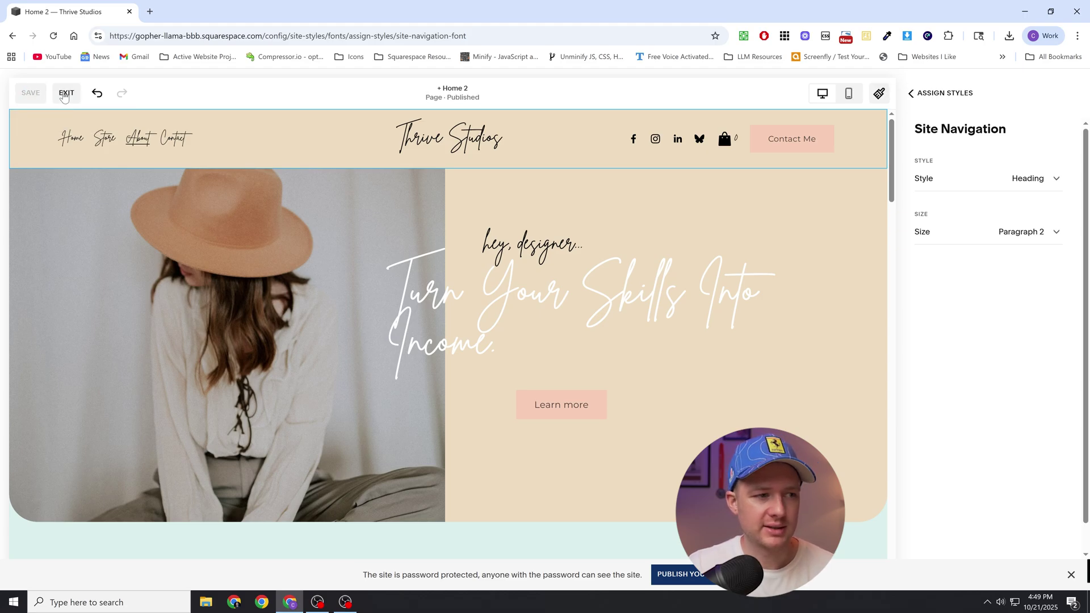
{"action": "left_click", "coordinate": [65, 94]}
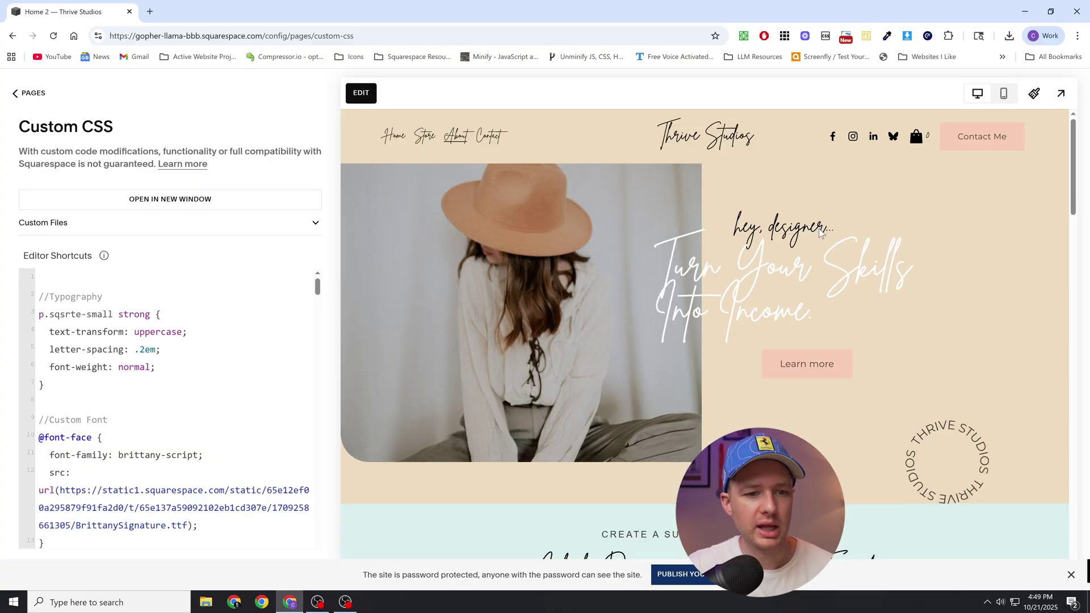
{"action": "left_click_drag", "start_coordinate": [841, 231], "coordinate": [734, 230]}
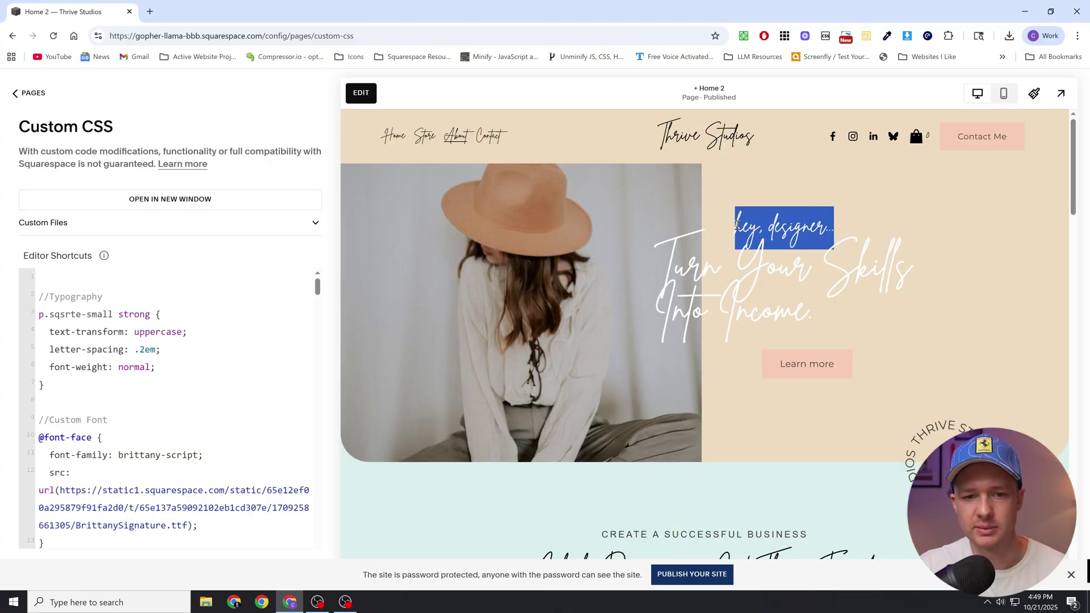
{"action": "left_click", "coordinate": [835, 234]}
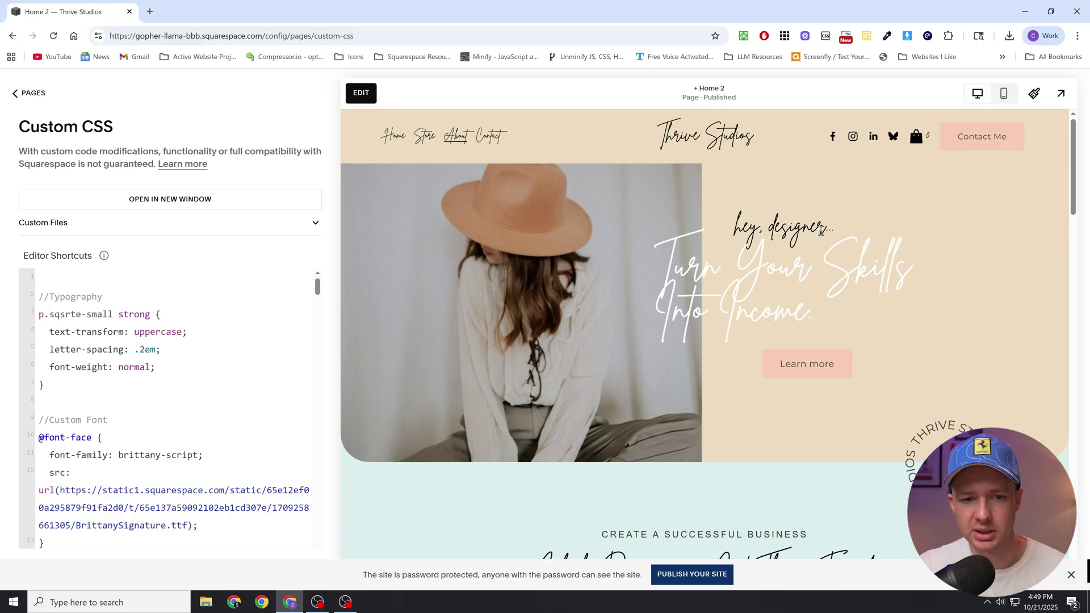
{"action": "scroll", "coordinate": [818, 233], "scroll_direction": "down", "scroll_amount": 1}
{"action": "scroll", "coordinate": [811, 242], "scroll_direction": "up", "scroll_amount": 1}
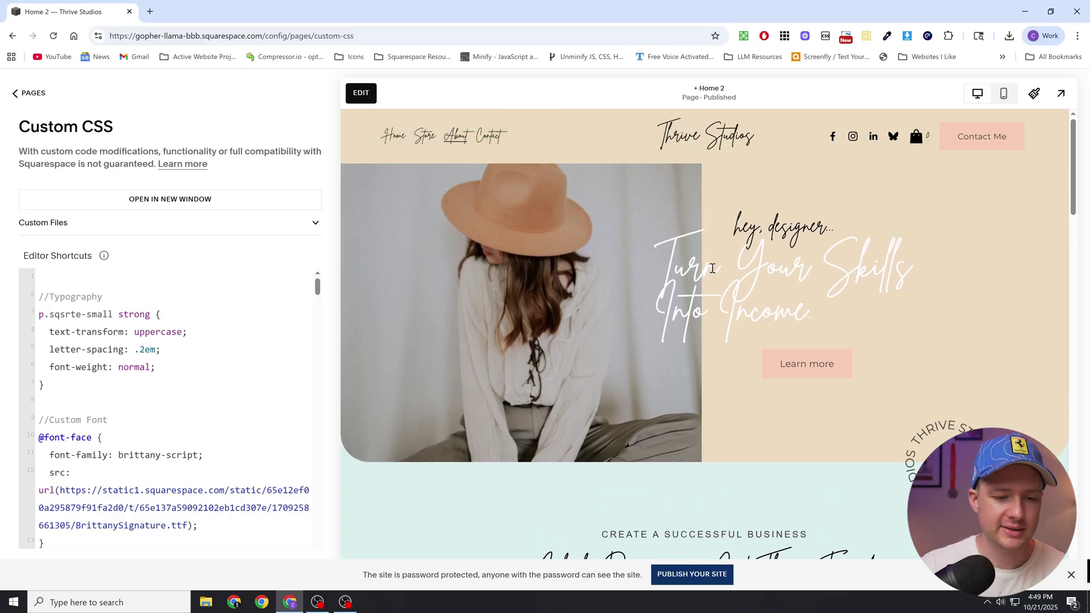
{"action": "scroll", "coordinate": [148, 386], "scroll_direction": "down", "scroll_amount": 1}
{"action": "scroll", "coordinate": [150, 406], "scroll_direction": "up", "scroll_amount": 1}
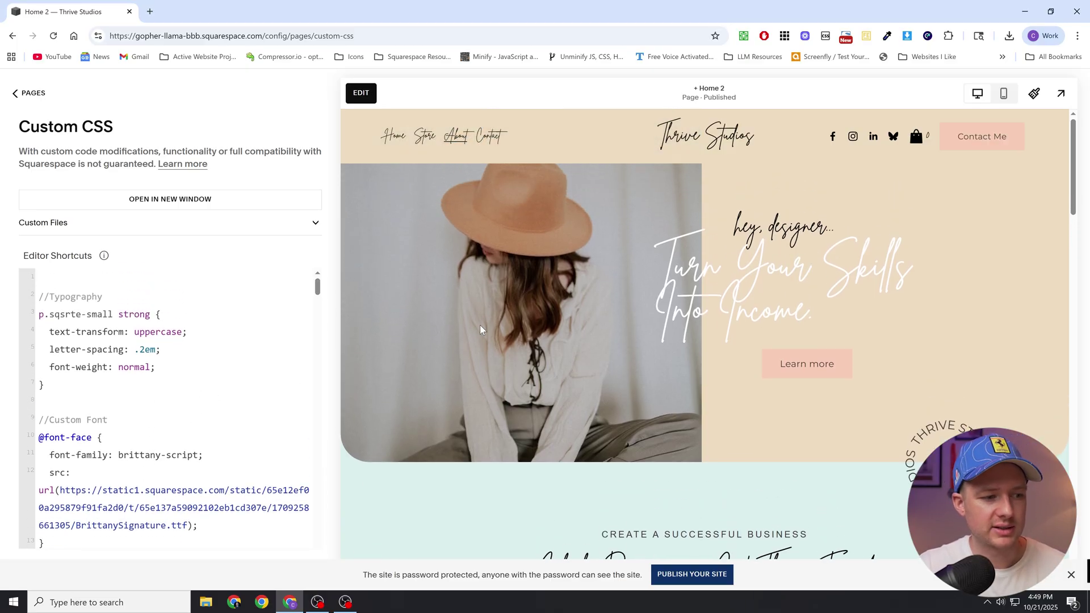
{"action": "scroll", "coordinate": [658, 257], "scroll_direction": "down", "scroll_amount": 3}
{"action": "scroll", "coordinate": [667, 290], "scroll_direction": "up", "scroll_amount": 3}
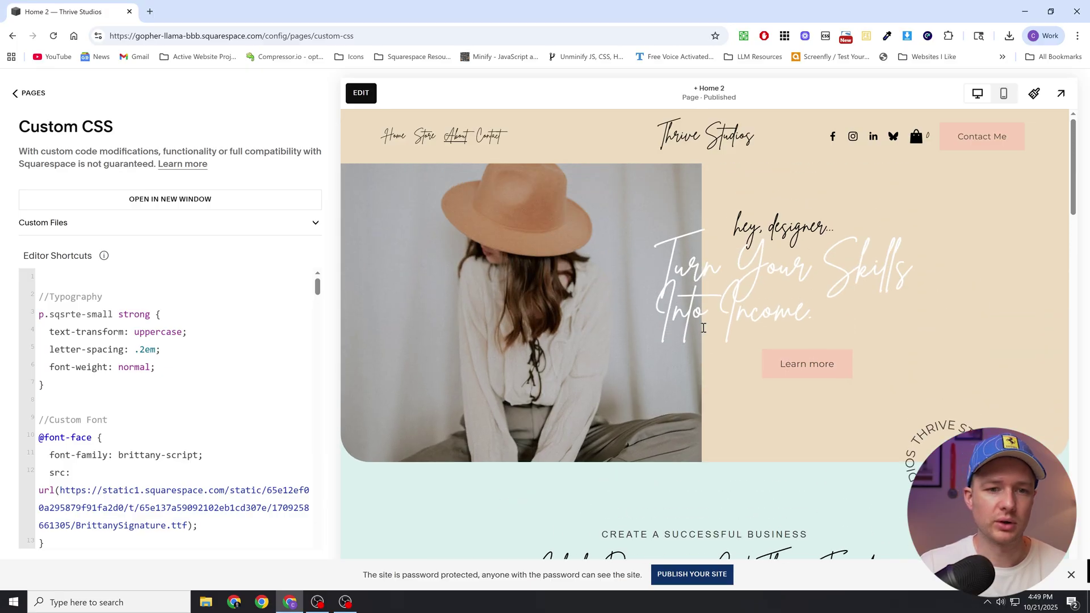